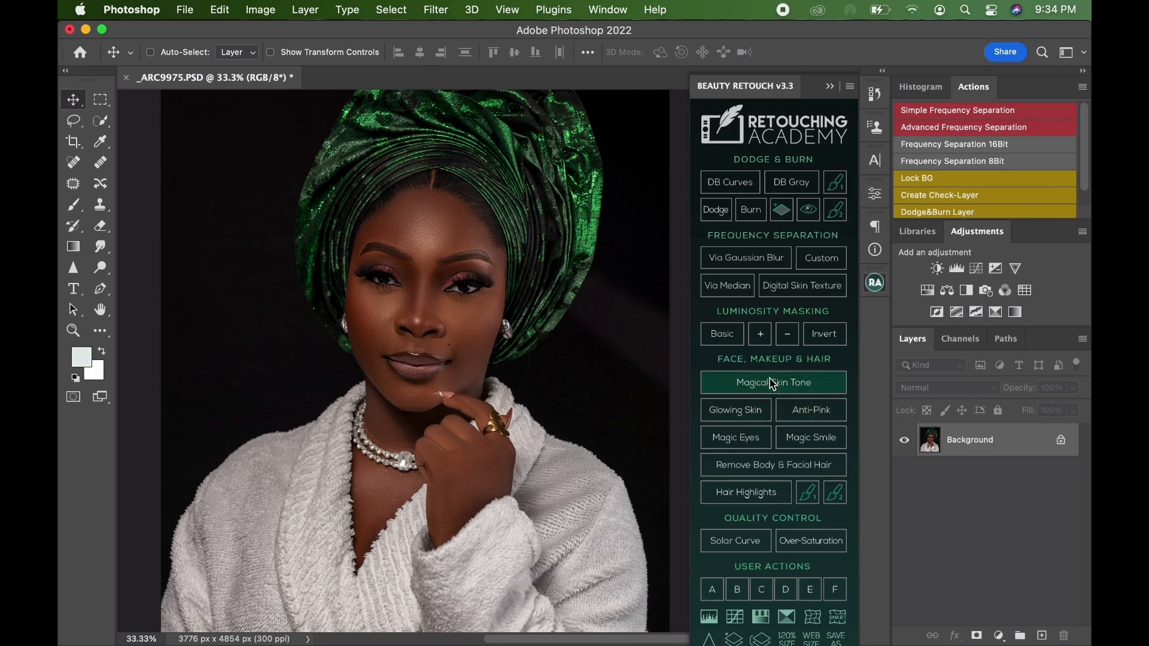
# Step: Run the Magical Skin Tone action and ready the Brush tool with 55% hardness
pyautogui.click(772, 383)
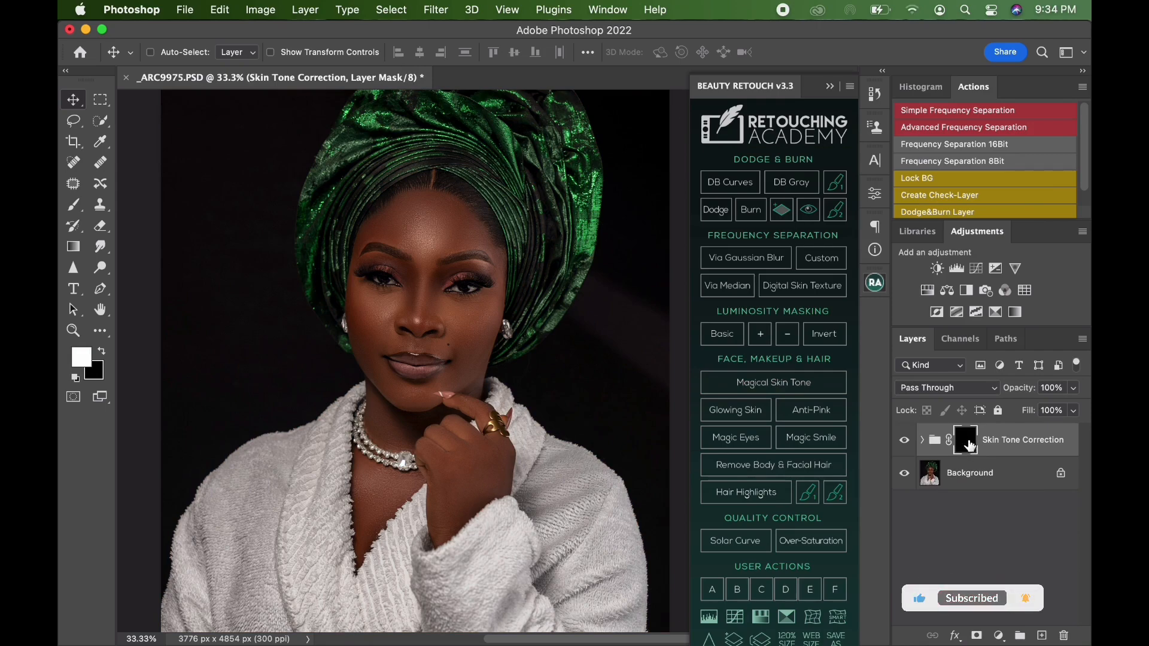
pyautogui.click(73, 207)
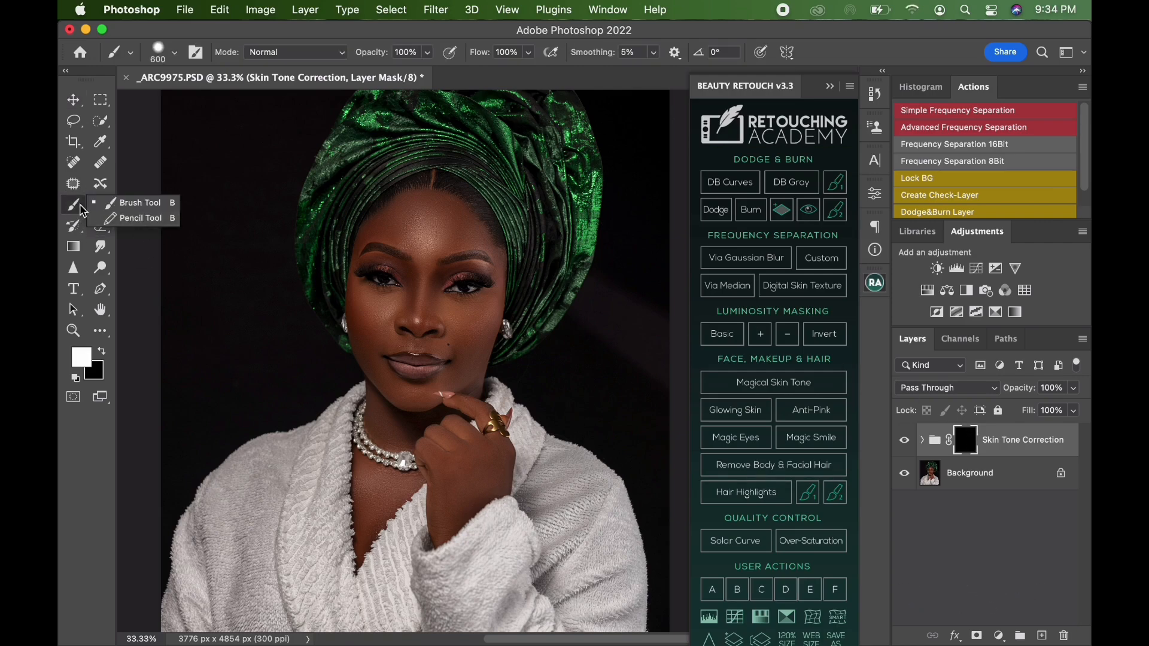
pyautogui.rightClick(417, 342)
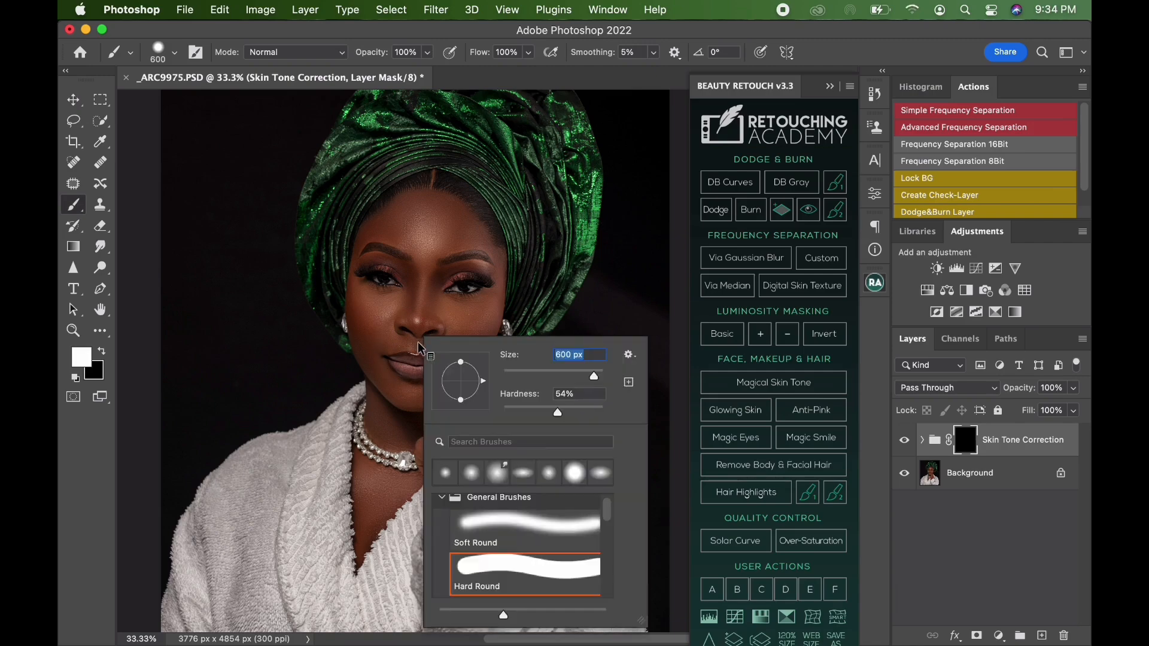
pyautogui.click(559, 394)
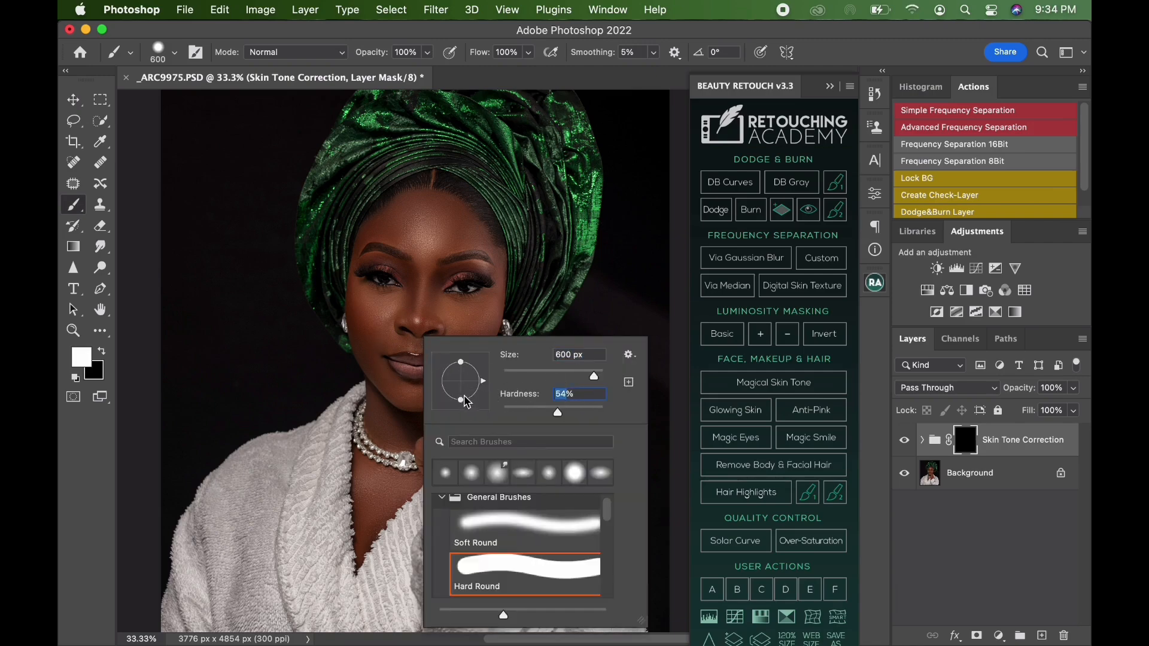
pyautogui.write('55')
pyautogui.press('Return')
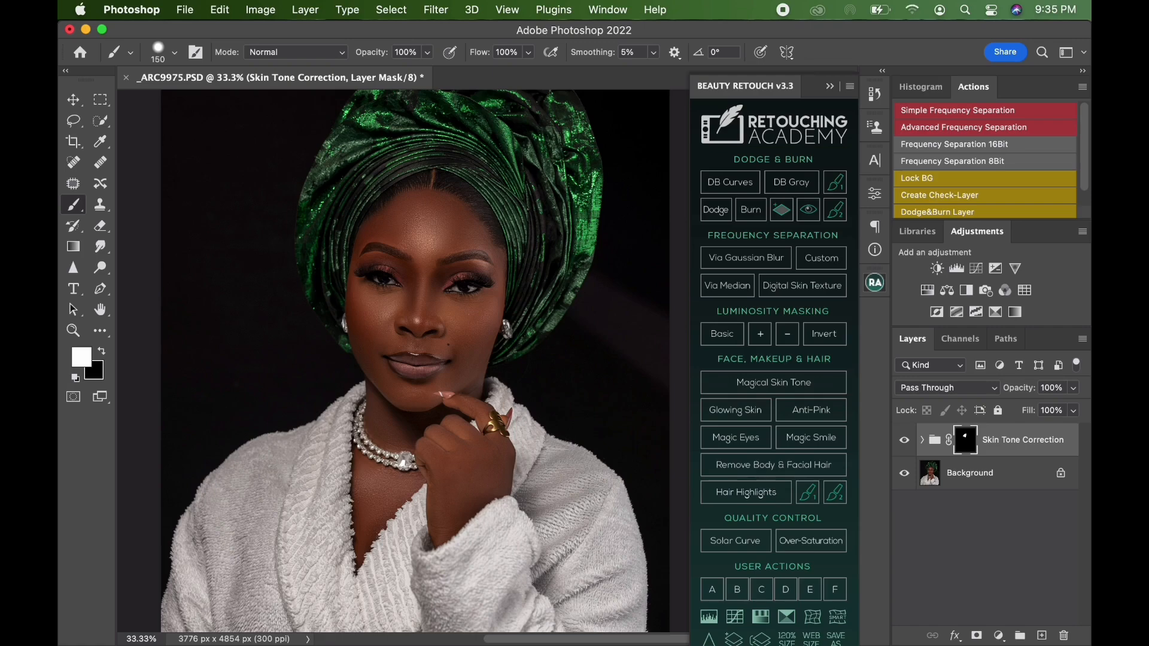
# Step: Show the Skin Tone Correction mask as a red overlay and paint white over the rest of the forehead
pyautogui.press('\\')
pyautogui.press('x')
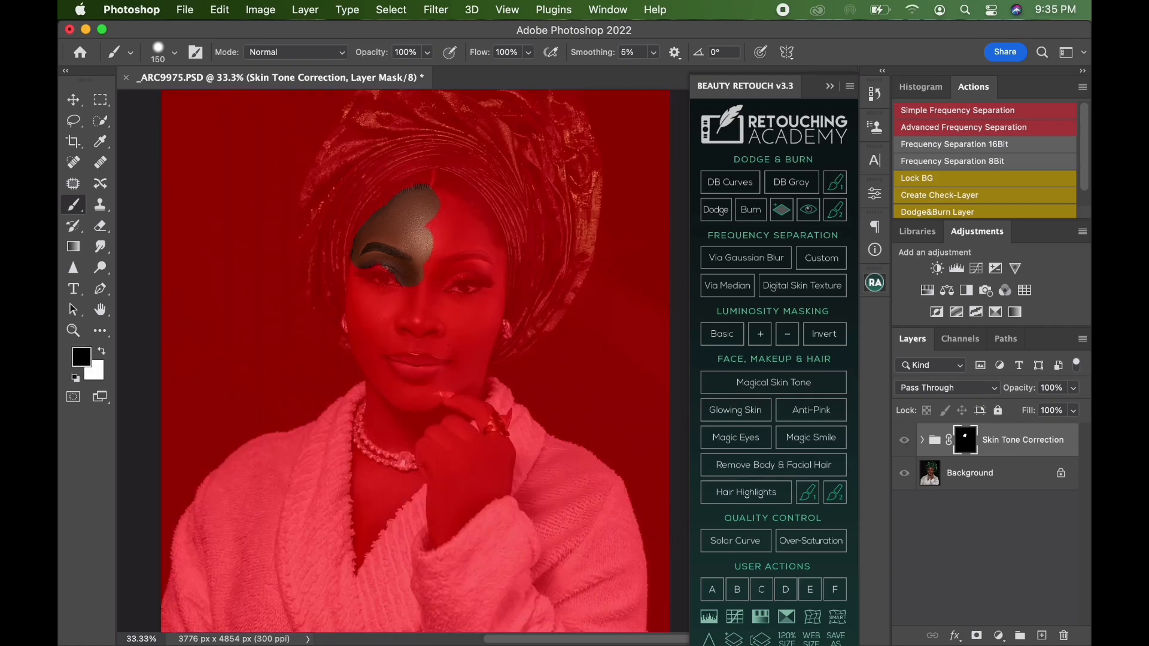
pyautogui.press('x')
pyautogui.press(']')
pyautogui.moveTo(435, 234)
pyautogui.mouseDown()
pyautogui.moveTo(432, 272)
pyautogui.moveTo(460, 251)
pyautogui.moveTo(495, 268)
pyautogui.moveTo(477, 235)
pyautogui.moveTo(450, 234)
pyautogui.mouseUp()
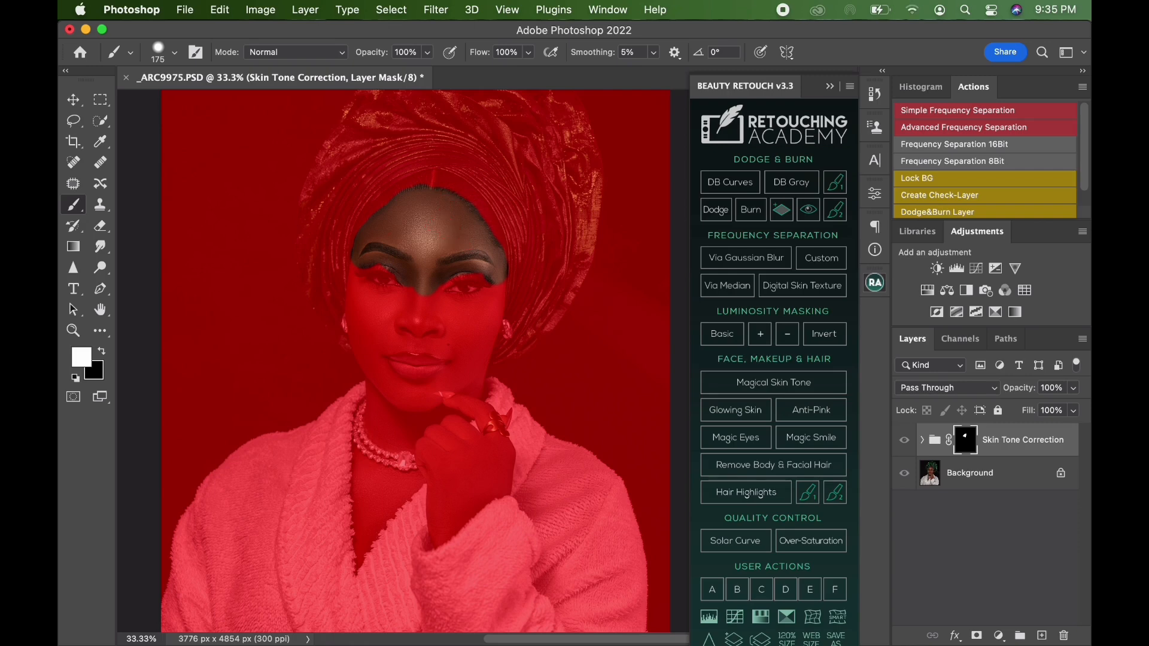
# Step: Paint white over the cheeks, nose and jaw on the mask with a smaller brush, leaving out the eyes and lips
pyautogui.press('[')
pyautogui.press('[')
pyautogui.press('[')
pyautogui.press('[')
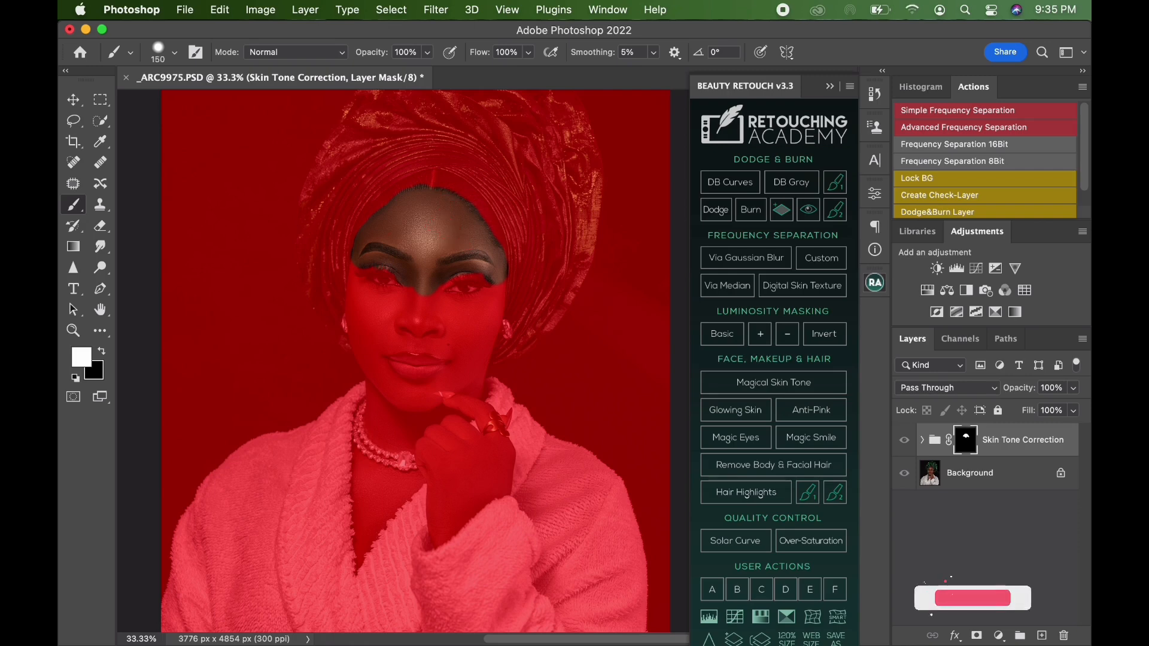
pyautogui.moveTo(351, 295); pyautogui.dragTo(371, 372)
pyautogui.moveTo(365, 315)
pyautogui.mouseDown()
pyautogui.moveTo(365, 289)
pyautogui.moveTo(444, 317)
pyautogui.mouseUp()
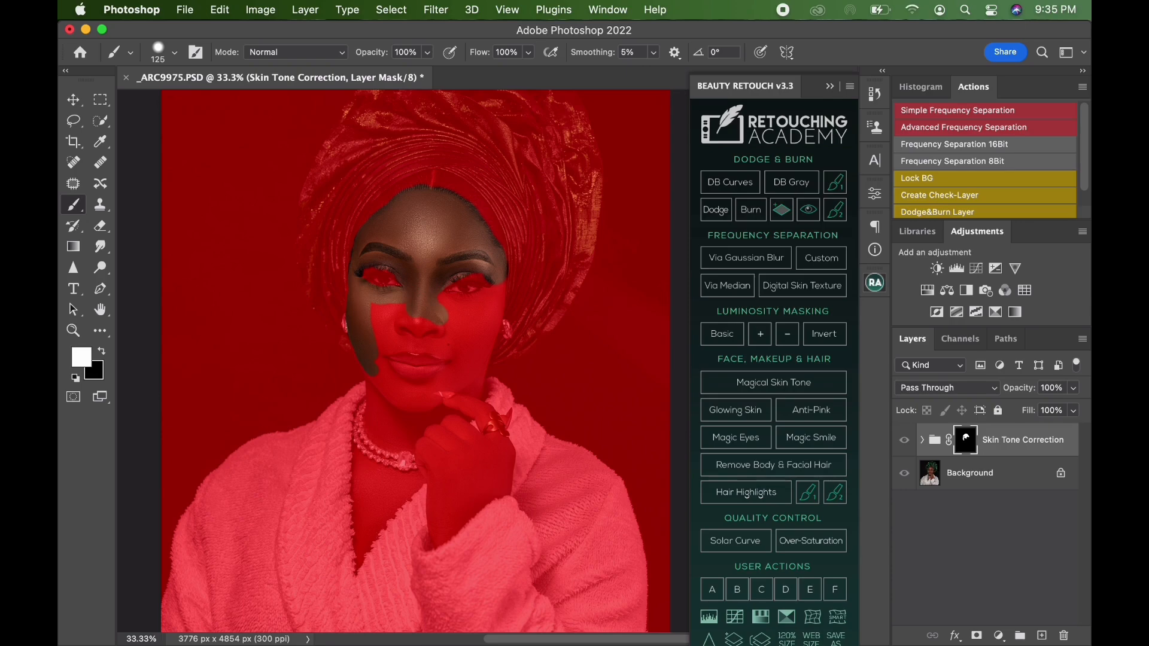
pyautogui.moveTo(499, 289)
pyautogui.mouseDown()
pyautogui.moveTo(442, 302)
pyautogui.moveTo(476, 319)
pyautogui.moveTo(491, 311)
pyautogui.moveTo(490, 326)
pyautogui.mouseUp()
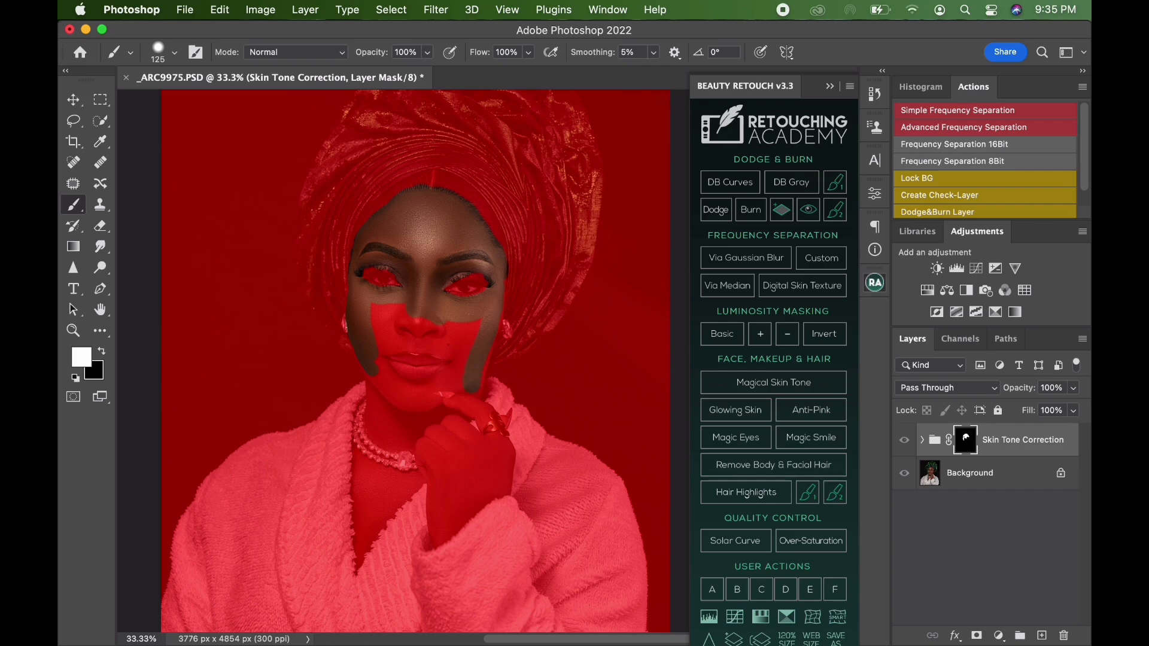
pyautogui.moveTo(475, 393); pyautogui.dragTo(460, 413)
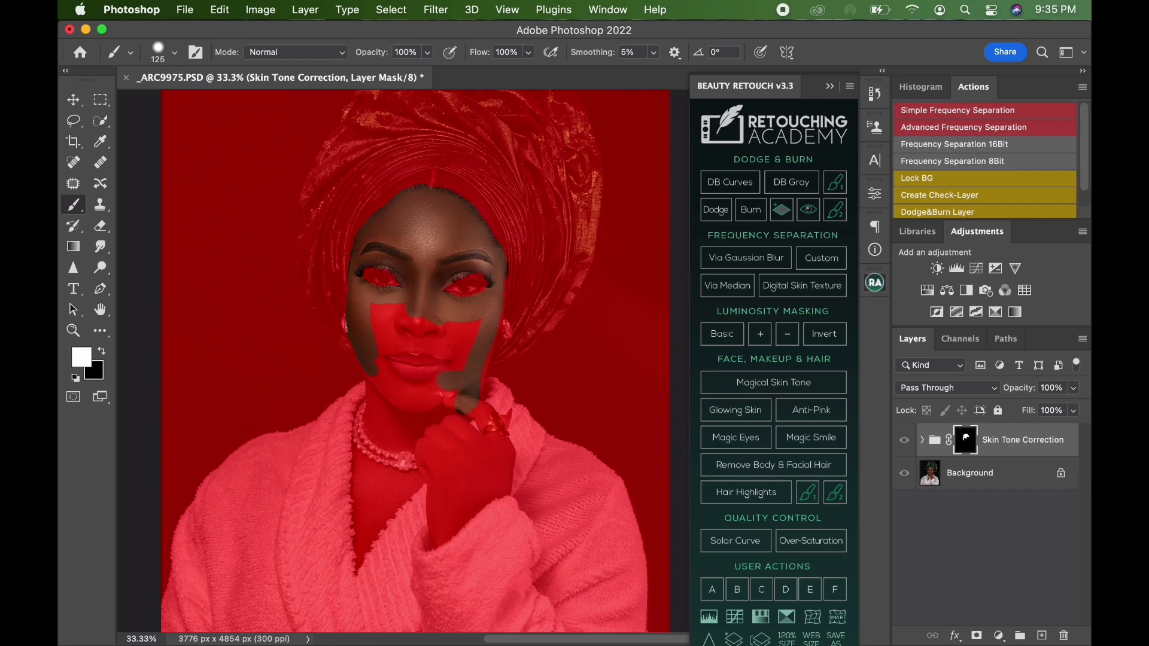
pyautogui.moveTo(445, 349)
pyautogui.mouseDown()
pyautogui.moveTo(413, 345)
pyautogui.moveTo(379, 308)
pyautogui.moveTo(419, 318)
pyautogui.moveTo(401, 332)
pyautogui.moveTo(477, 327)
pyautogui.mouseUp()
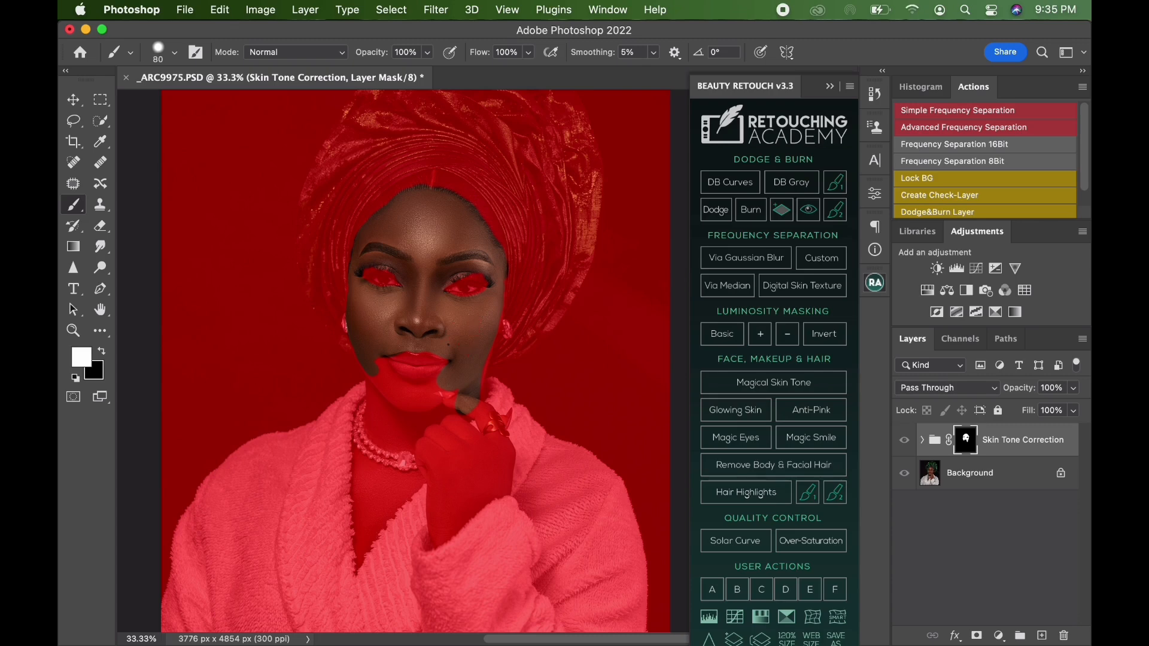
# Step: Paint white over the chin, neck, chest and hand on the Skin Tone Correction mask, adjusting the brush size as needed
pyautogui.moveTo(374, 379); pyautogui.dragTo(374, 404)
pyautogui.moveTo(386, 449); pyautogui.dragTo(422, 458)
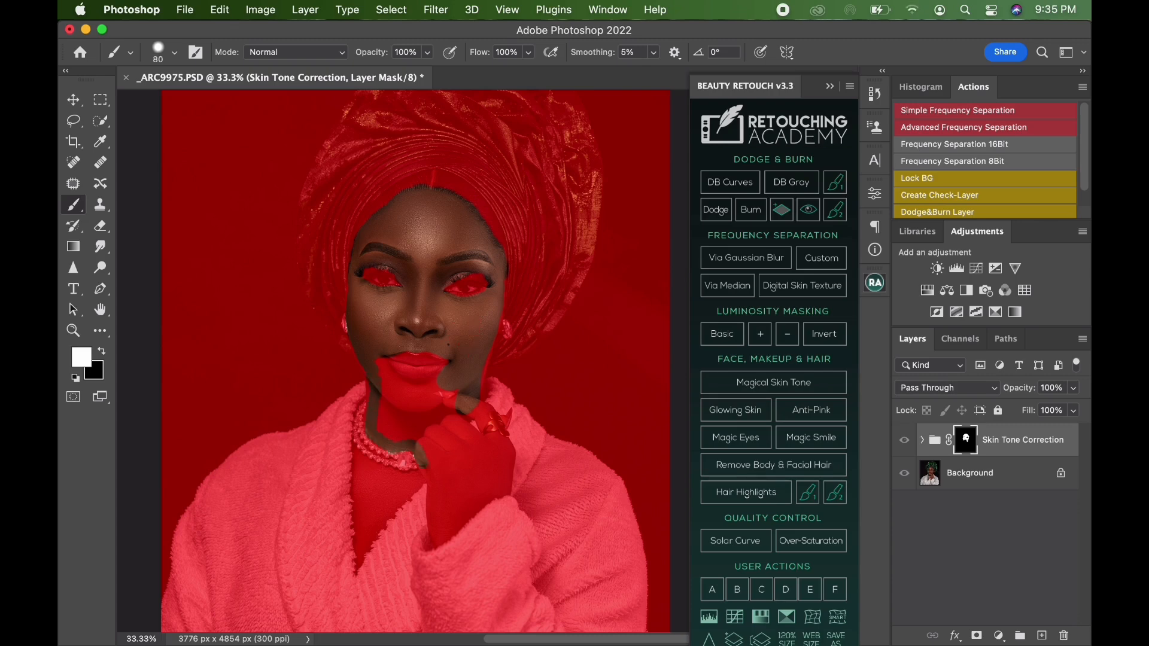
pyautogui.moveTo(457, 524); pyautogui.dragTo(496, 496)
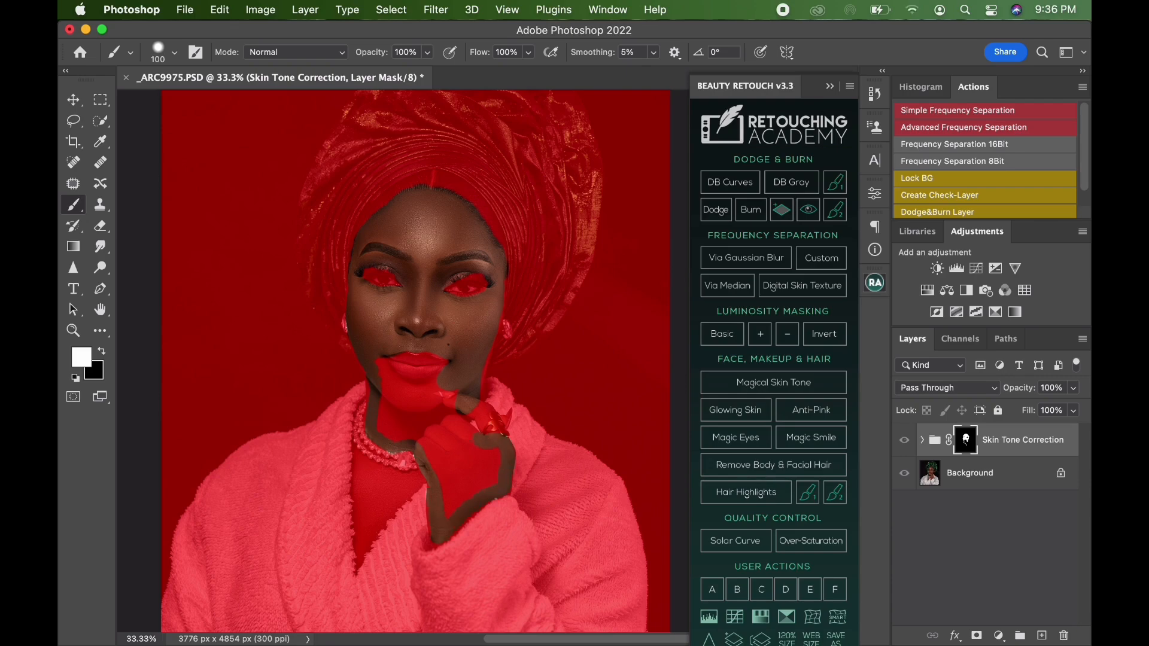
pyautogui.moveTo(469, 440)
pyautogui.mouseDown()
pyautogui.moveTo(438, 494)
pyautogui.moveTo(456, 475)
pyautogui.moveTo(489, 487)
pyautogui.moveTo(473, 453)
pyautogui.mouseUp()
pyautogui.press(']')
pyautogui.moveTo(388, 414)
pyautogui.mouseDown()
pyautogui.moveTo(410, 432)
pyautogui.moveTo(418, 388)
pyautogui.moveTo(434, 418)
pyautogui.moveTo(484, 414)
pyautogui.mouseUp()
pyautogui.moveTo(370, 481)
pyautogui.mouseDown()
pyautogui.moveTo(359, 554)
pyautogui.moveTo(396, 480)
pyautogui.moveTo(358, 488)
pyautogui.moveTo(388, 496)
pyautogui.moveTo(383, 508)
pyautogui.moveTo(401, 471)
pyautogui.mouseUp()
pyautogui.press('[')
pyautogui.press('[')
pyautogui.press('[')
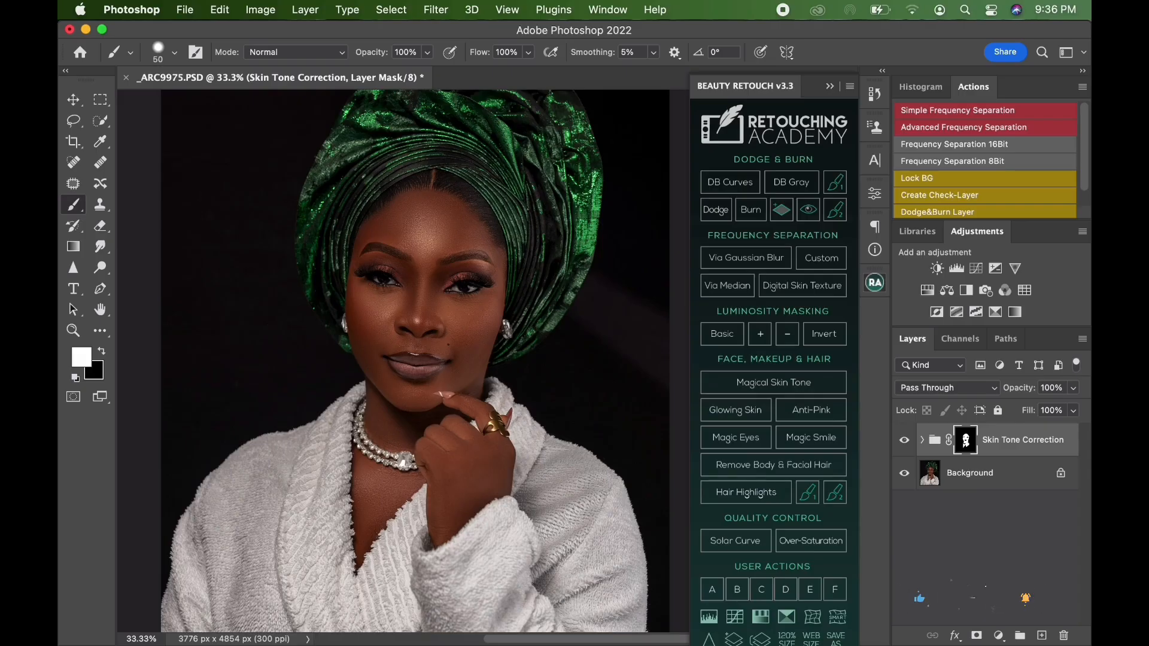
# Step: Compare the portrait with and without the Skin Tone Correction group, both at full framing and closer on the face
pyautogui.click(904, 440)
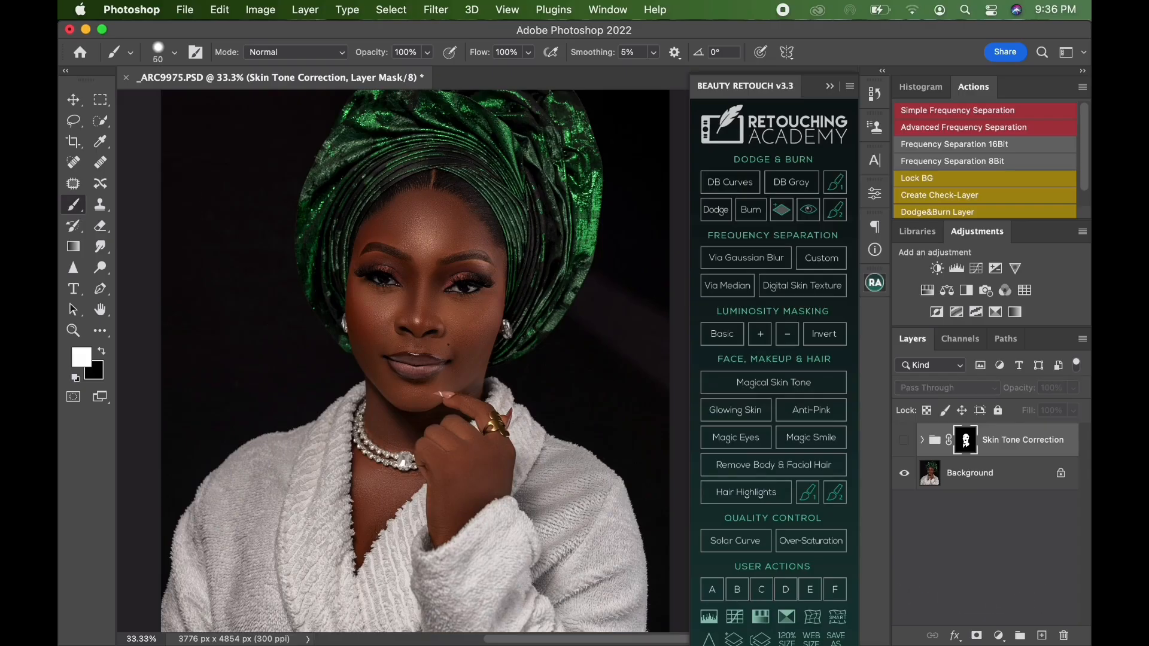
pyautogui.click(904, 440)
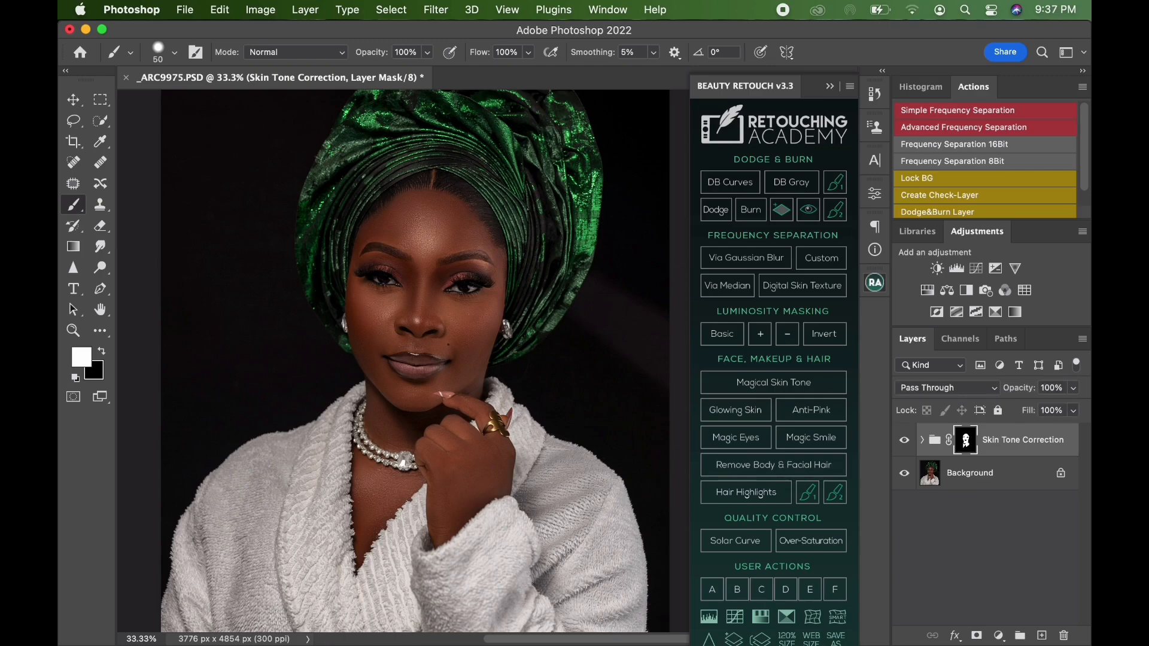
pyautogui.press('super+plus')
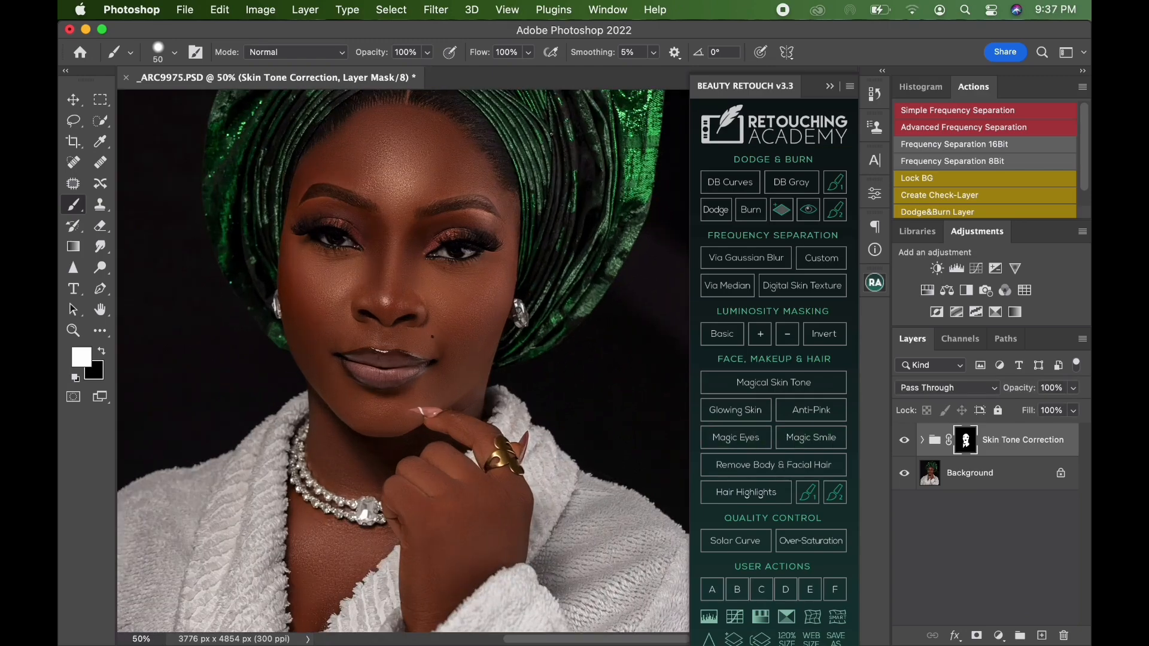
pyautogui.click(904, 440)
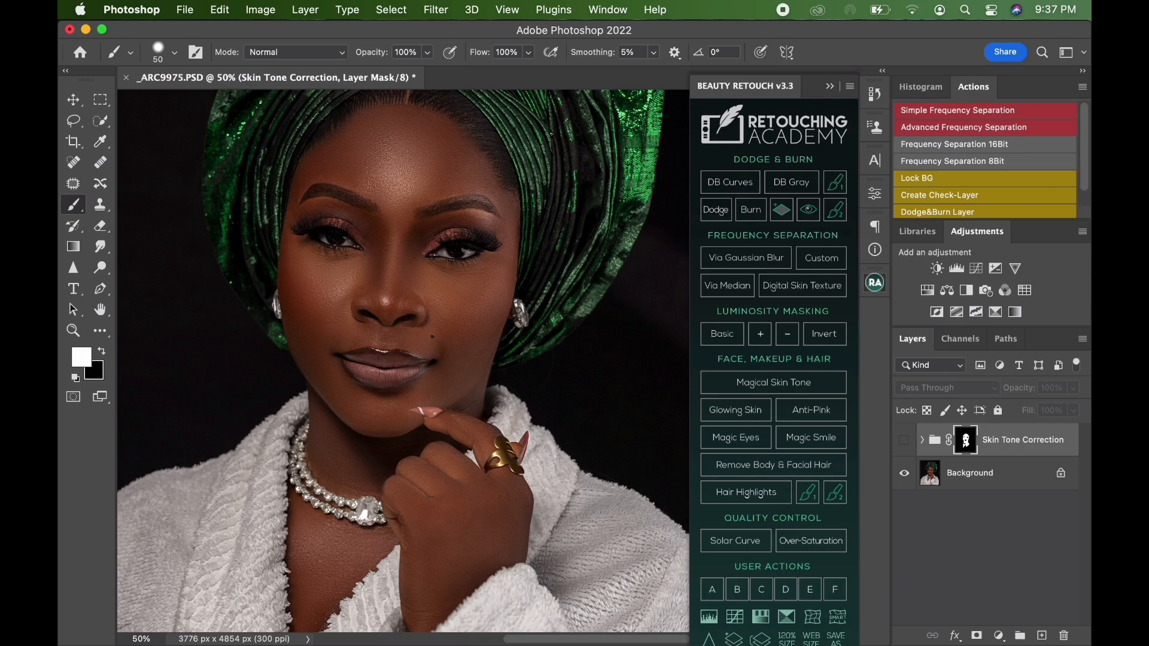
pyautogui.click(904, 440)
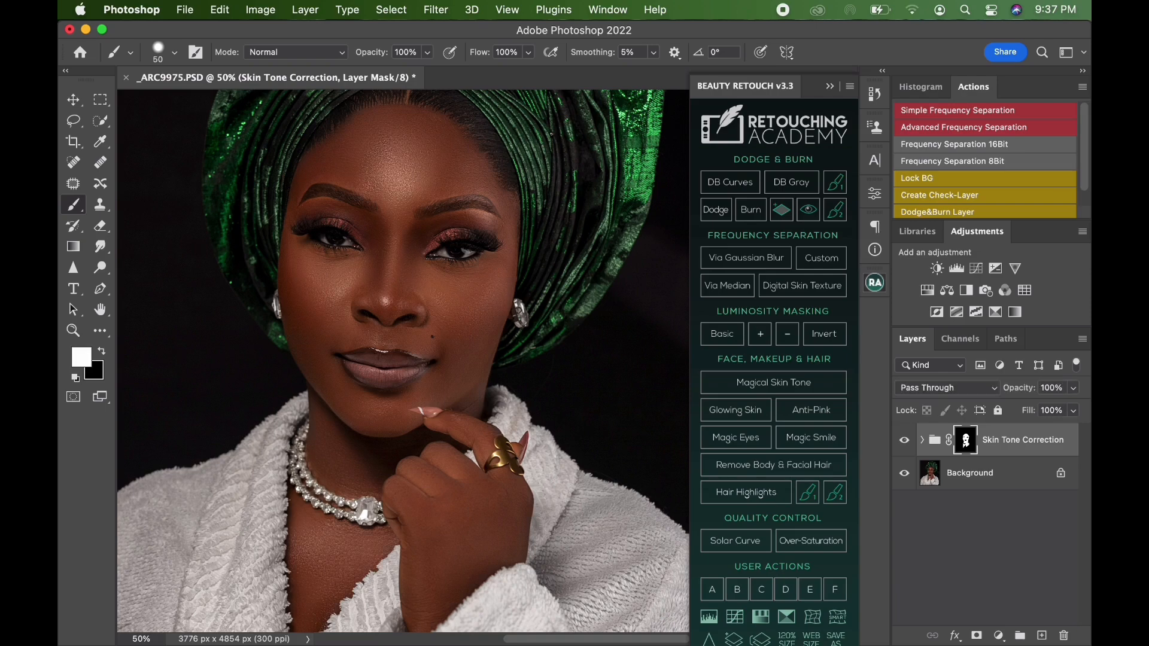
pyautogui.press('super+minus')
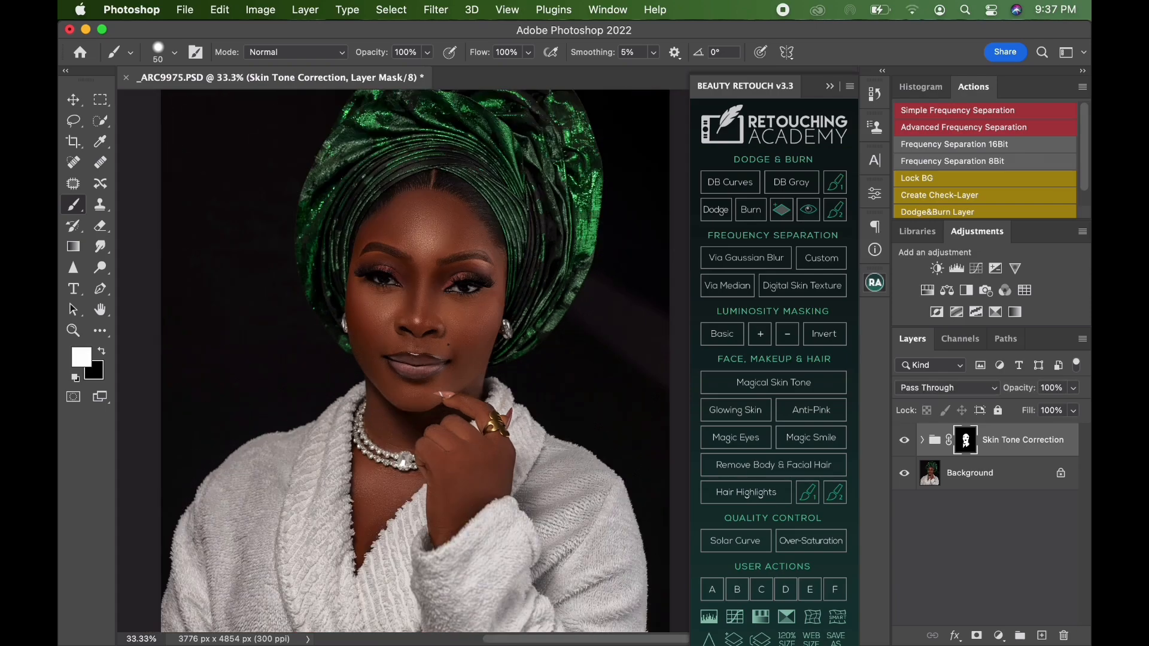
# Step: Delete the hand-painted Skin Tone Correction group and run the Magical Skin Tone action again
pyautogui.moveTo(1017, 441); pyautogui.dragTo(1063, 635)
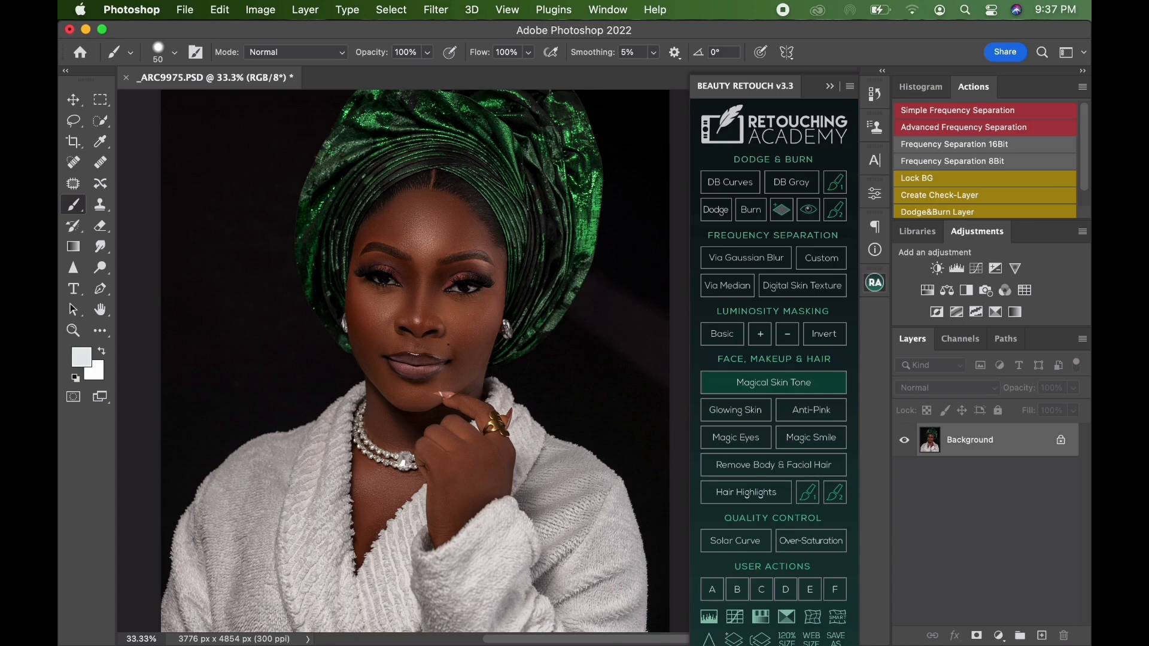
pyautogui.click(773, 382)
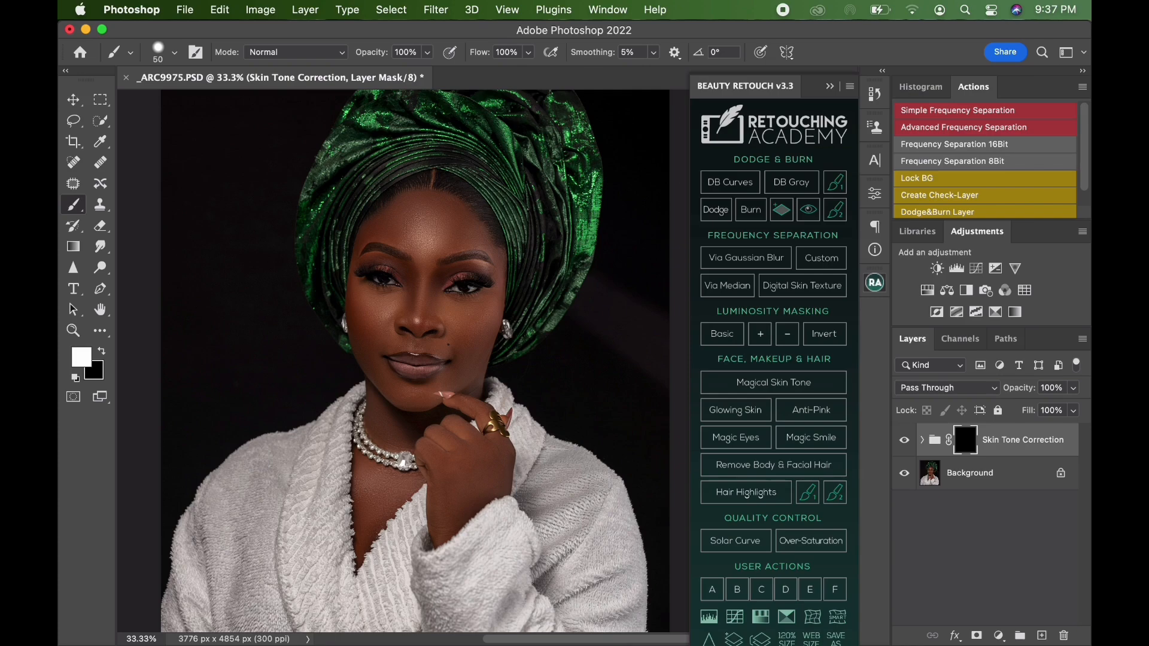
# Step: Load the saved SKIN channel as a new selection
pyautogui.click(391, 10)
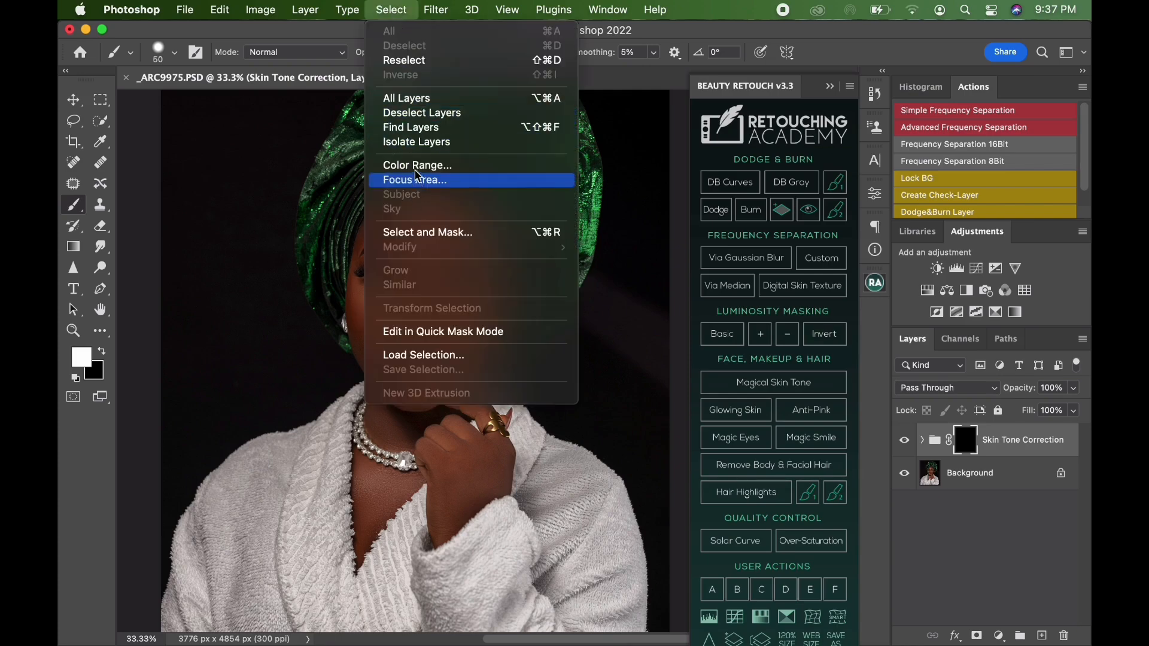
pyautogui.click(417, 357)
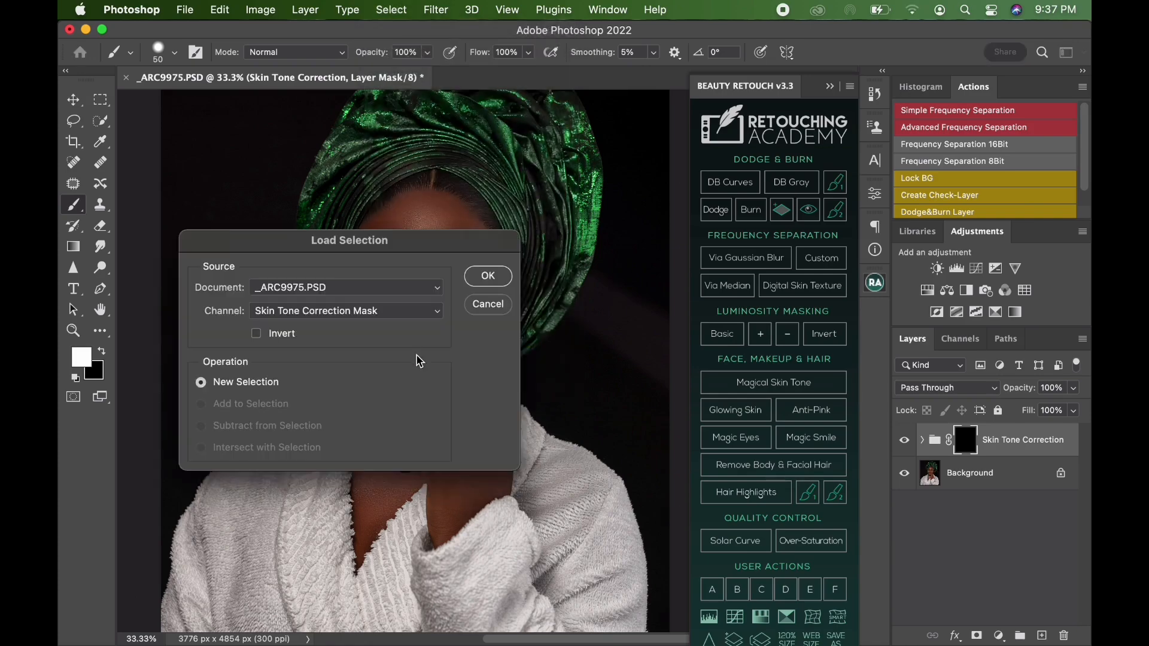
pyautogui.click(397, 316)
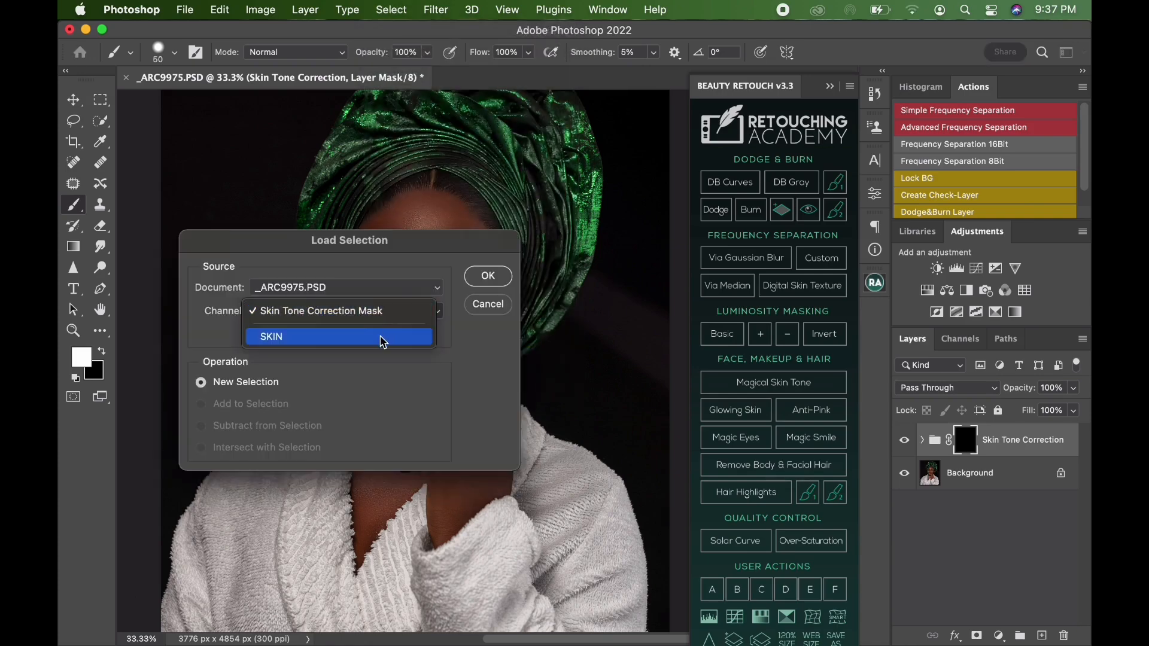
pyautogui.click(359, 337)
pyautogui.click(488, 276)
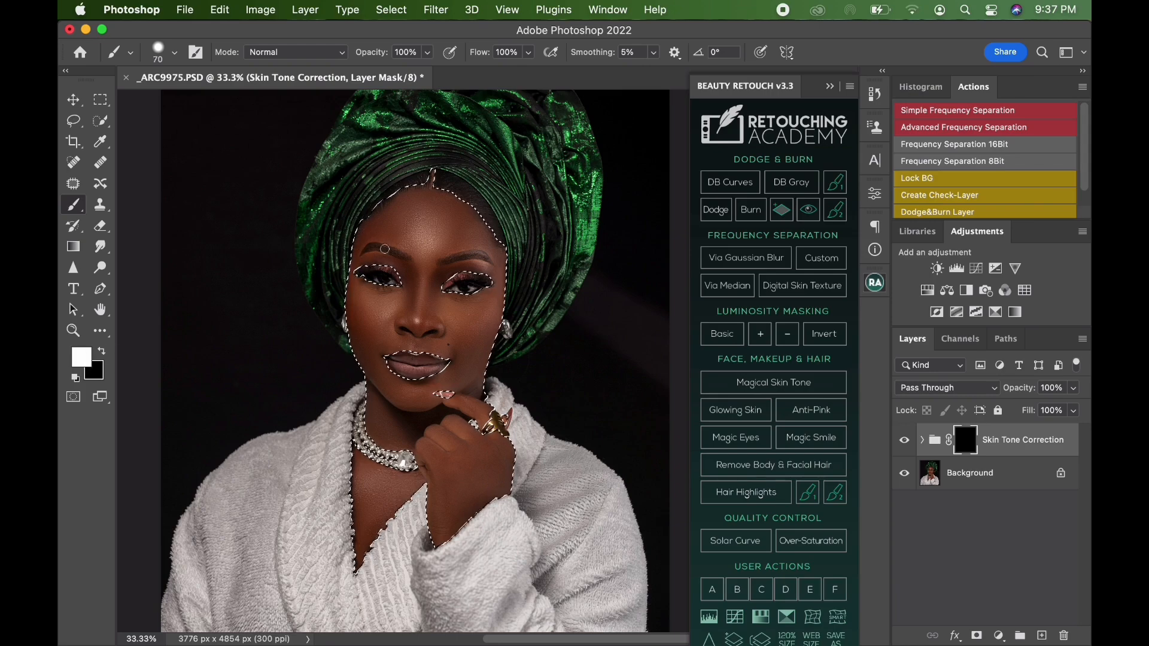
# Step: Enlarge the brush to 1600 px and paint white over the selected skin on the Skin Tone Correction mask
pyautogui.press(']')
pyautogui.press(']')
pyautogui.press(']')
pyautogui.press(']')
pyautogui.press(']')
pyautogui.press(']')
pyautogui.press(']')
pyautogui.press(']')
pyautogui.press(']')
pyautogui.press(']')
pyautogui.press(']')
pyautogui.press(']')
pyautogui.press(']')
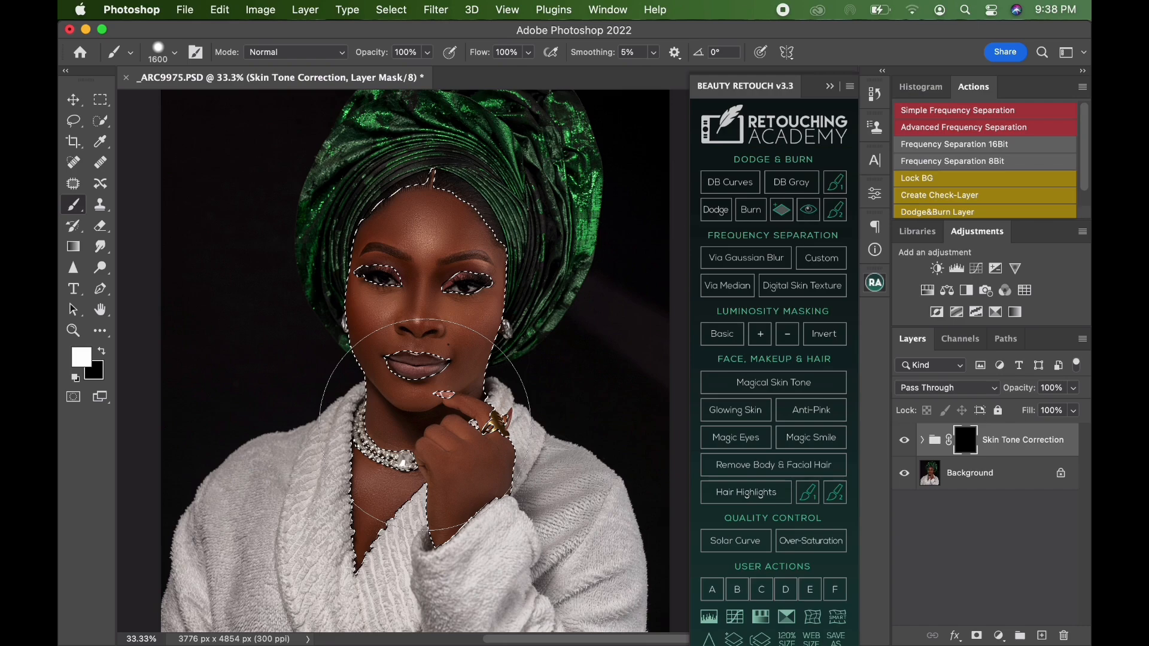
pyautogui.moveTo(425, 424)
pyautogui.mouseDown()
pyautogui.moveTo(312, 314)
pyautogui.moveTo(387, 392)
pyautogui.moveTo(448, 409)
pyautogui.moveTo(432, 400)
pyautogui.moveTo(407, 487)
pyautogui.mouseUp()
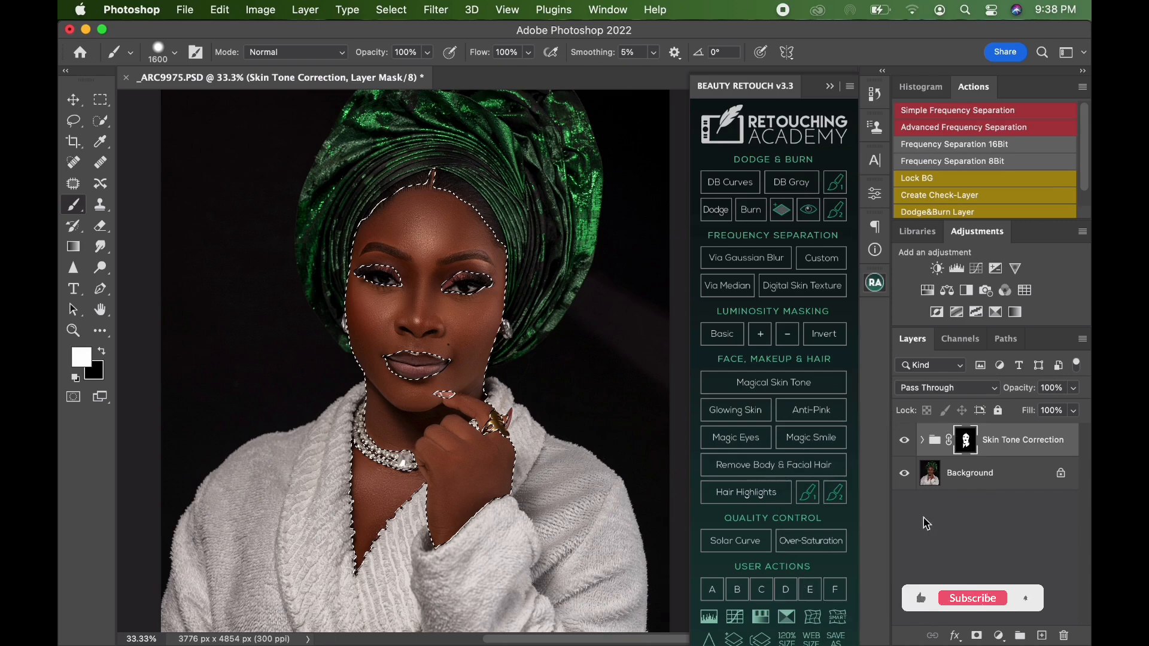
# Step: Clear the skin selection and check the Skin Tone Correction mask's coverage with the red overlay
pyautogui.click(973, 533)
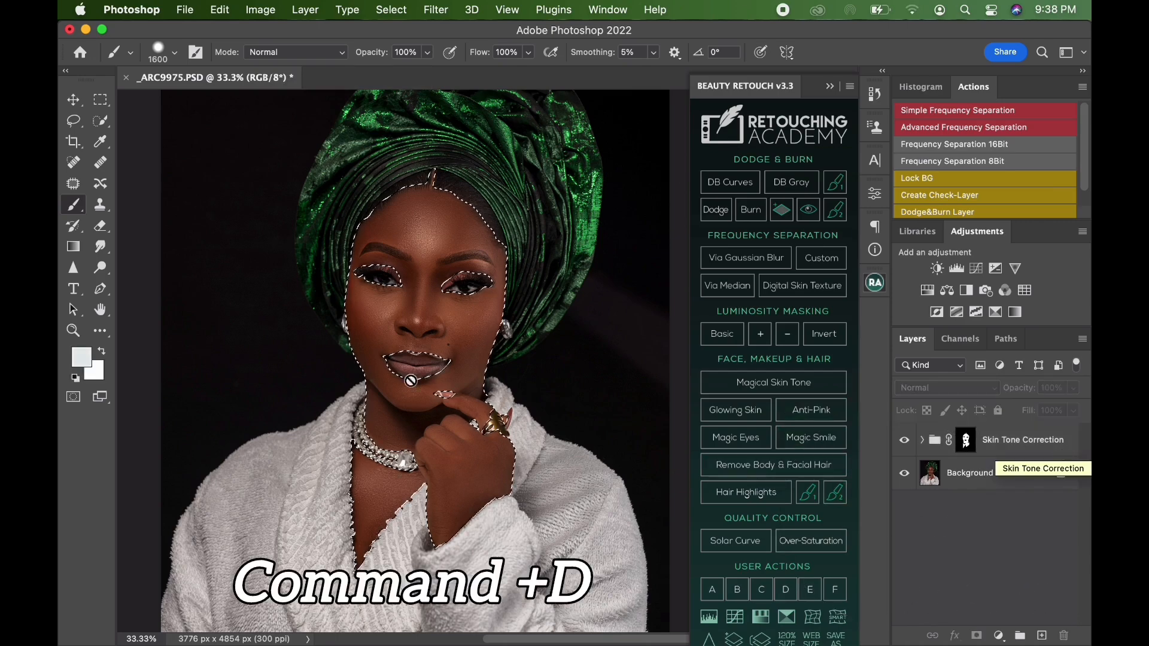
pyautogui.press('super+d')
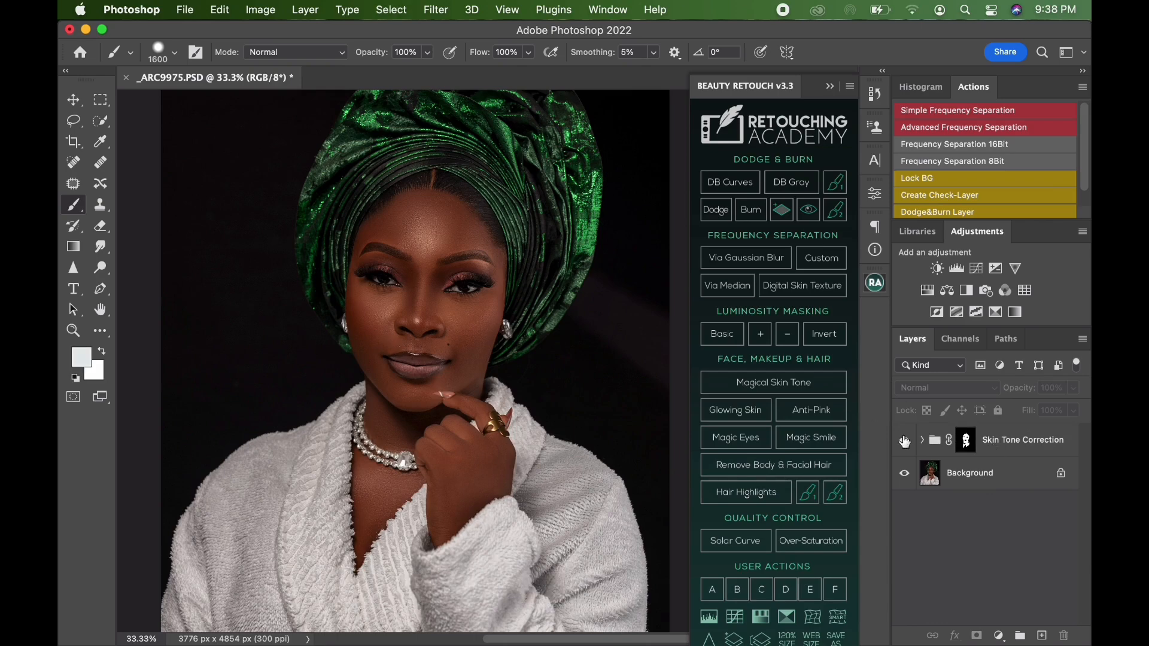
pyautogui.click(968, 442)
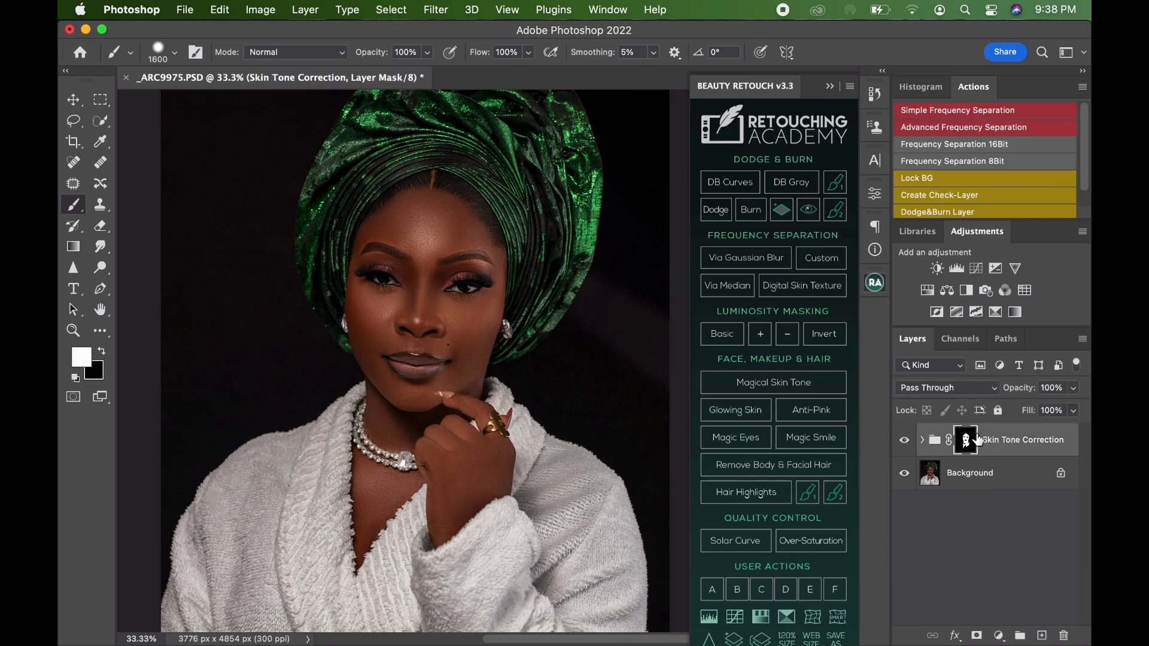
pyautogui.press('\\')
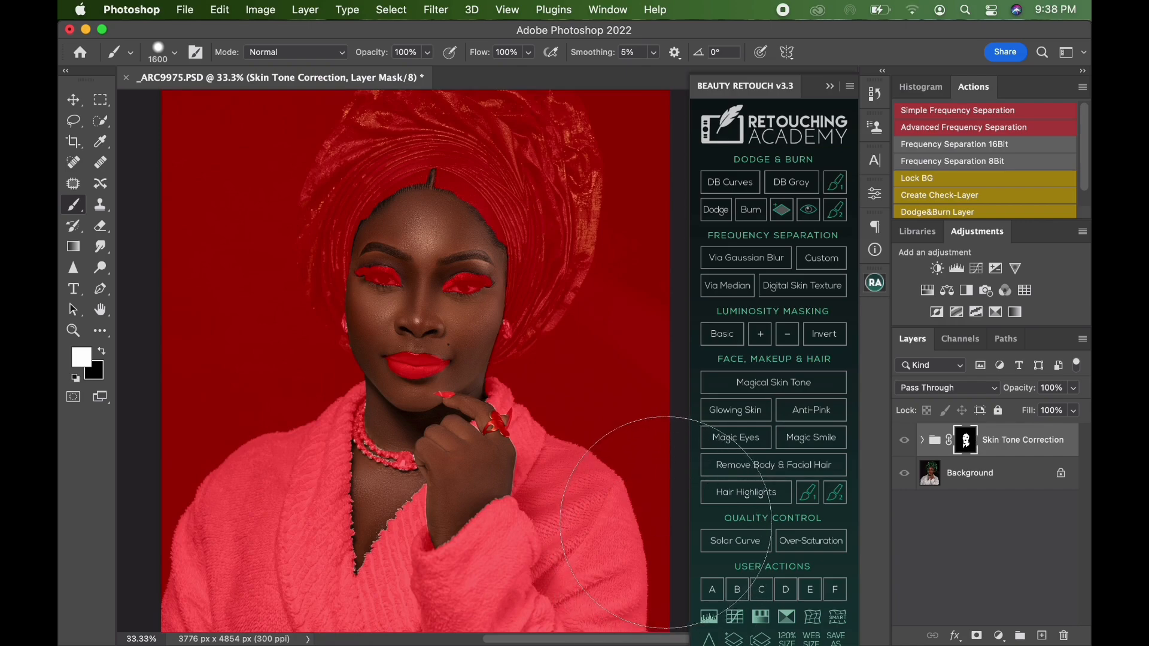
pyautogui.press('\\')
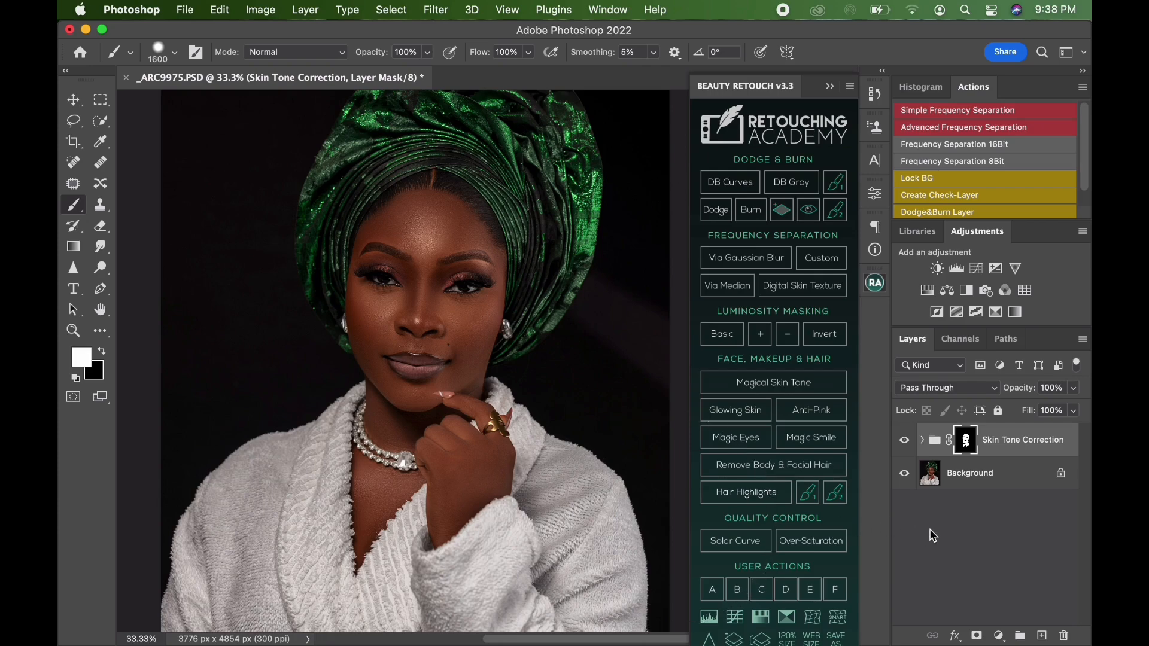